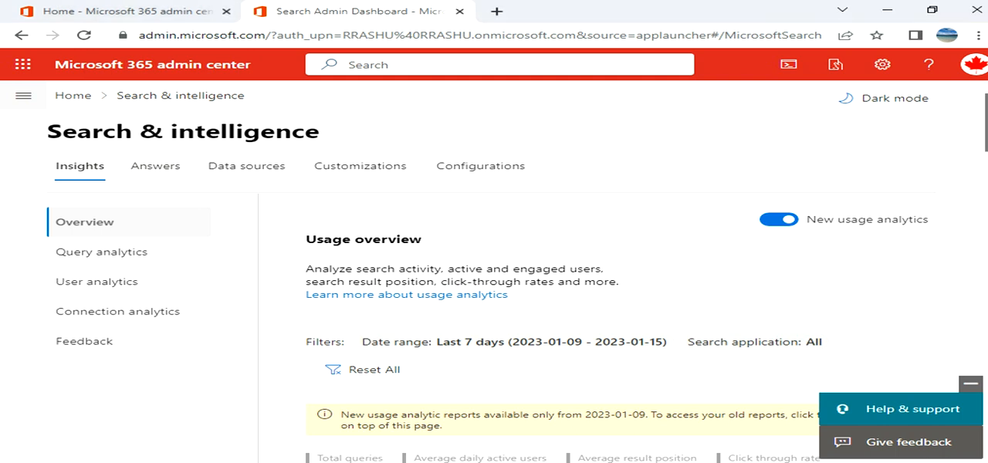
# Review the usage overview report in the Search & intelligence insights, including recent search activity and queries.
pyautogui.scroll(-3, 488, 273)
pyautogui.scroll(-5, 494, 270)
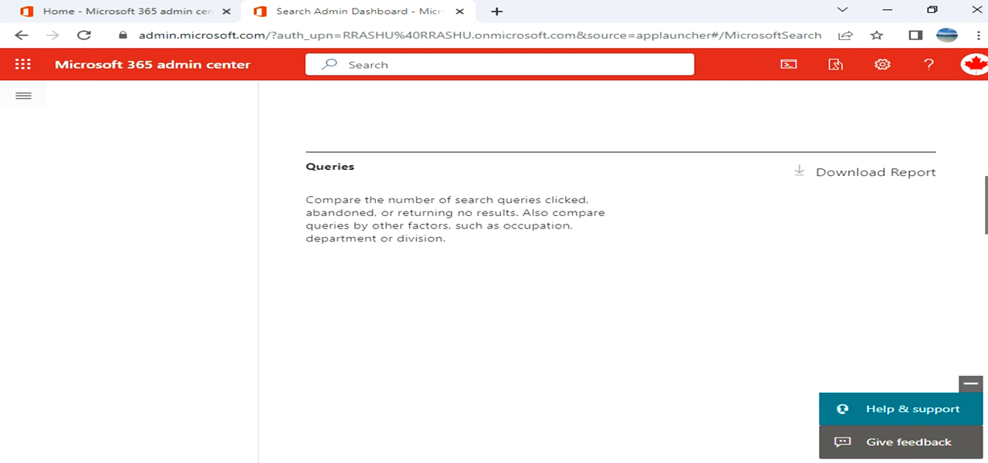
pyautogui.scroll(8, 494, 270)
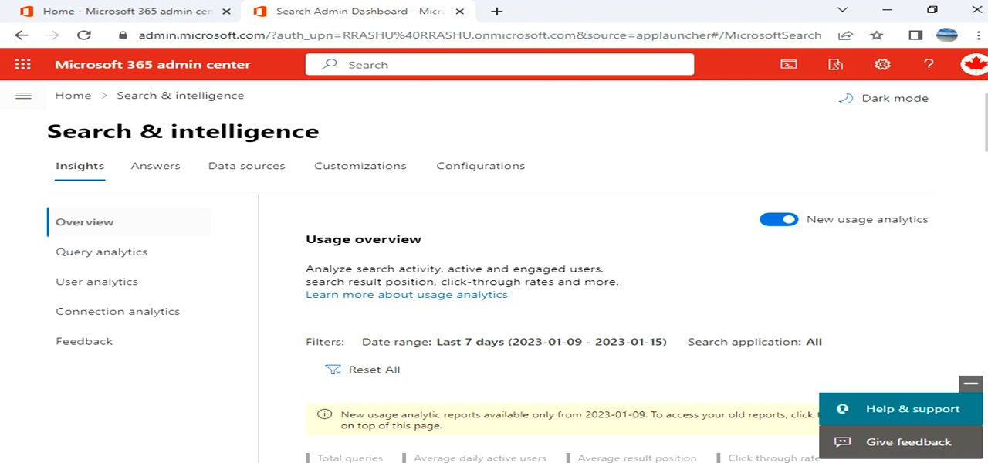
pyautogui.scroll(-4, 540, 309)
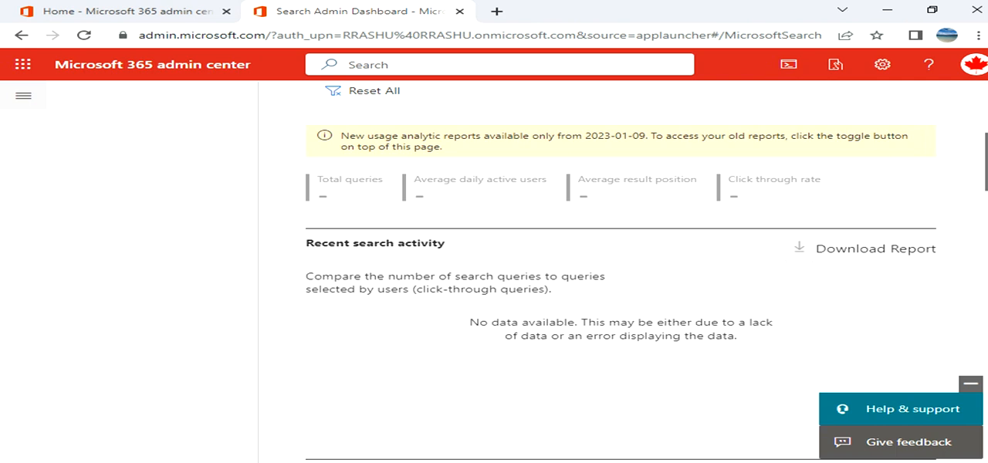
pyautogui.scroll(-4, 622, 270)
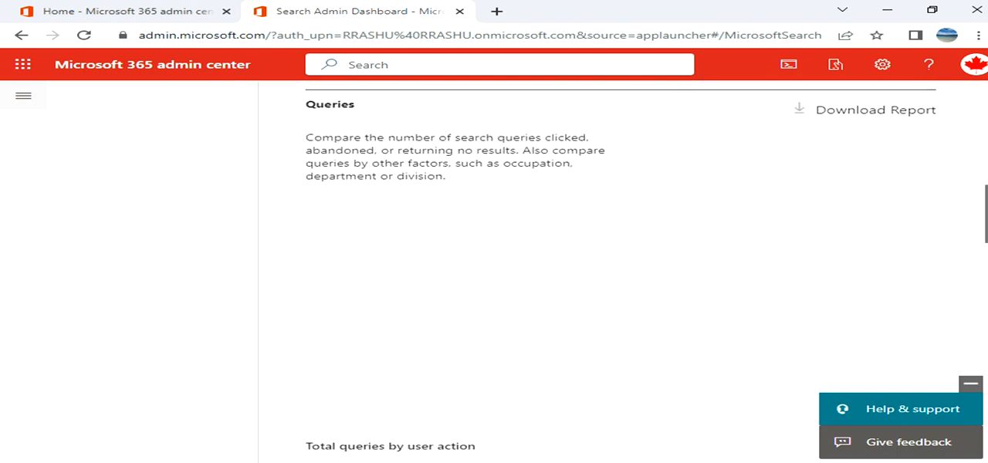
pyautogui.scroll(-1, 621, 270)
pyautogui.scroll(8, 621, 270)
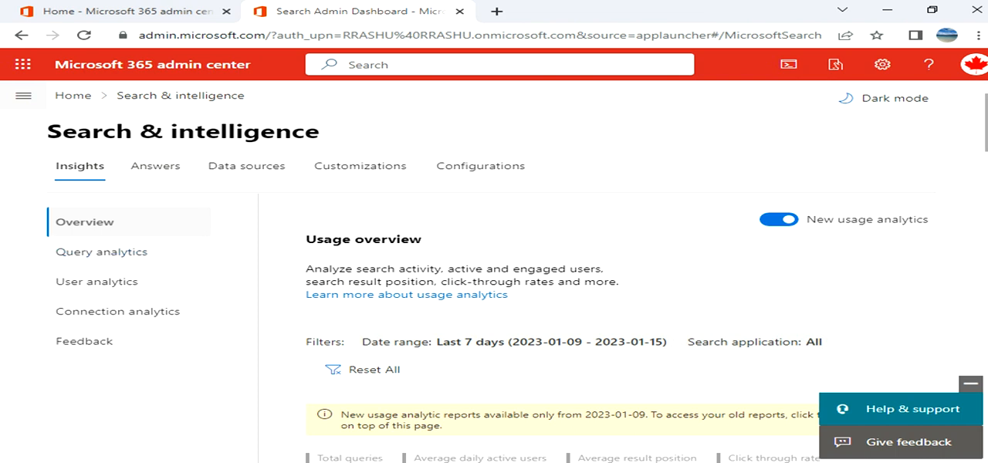
pyautogui.scroll(-8, 621, 270)
pyautogui.scroll(8, 622, 270)
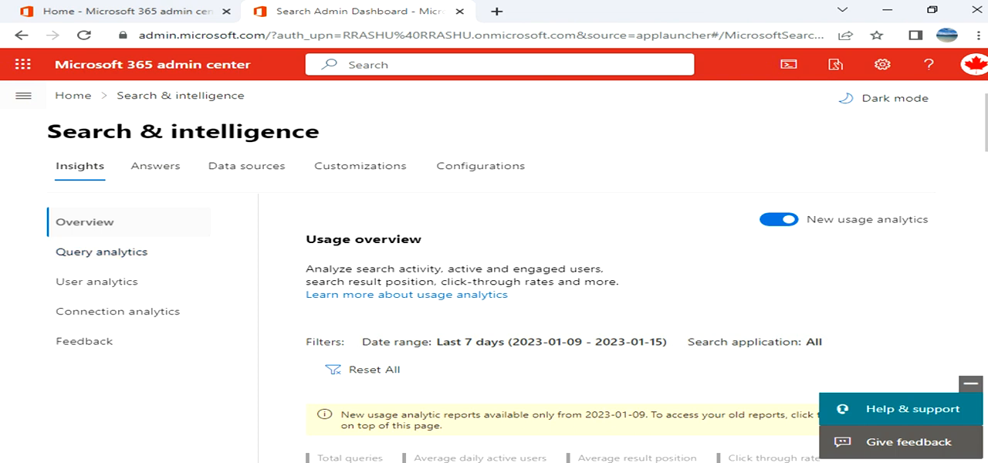
# Review the query analytics report, covering popular search terms, no-result queries and abandoned search terms.
pyautogui.click(125, 252)
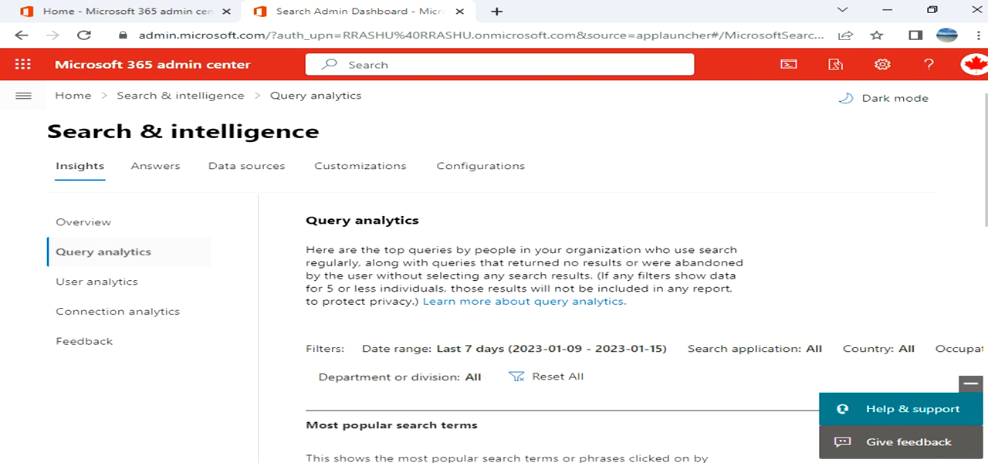
pyautogui.scroll(-3, 517, 278)
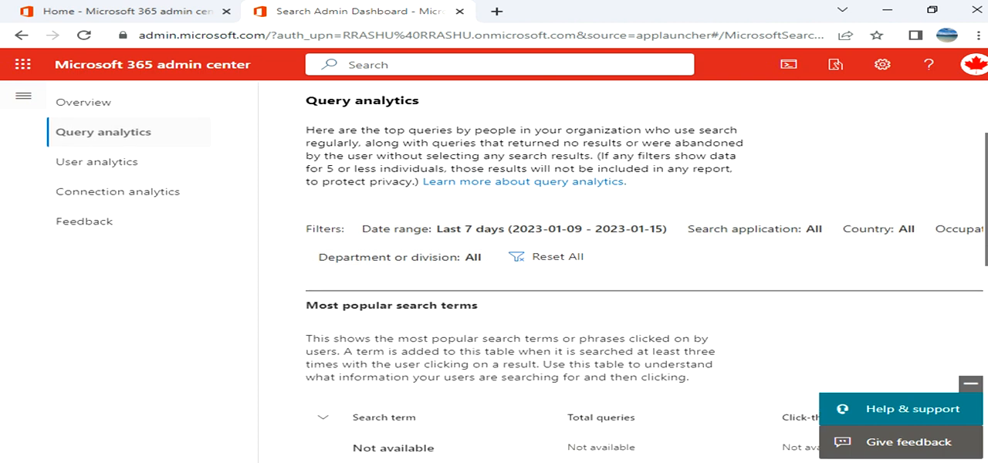
pyautogui.scroll(-4, 645, 273)
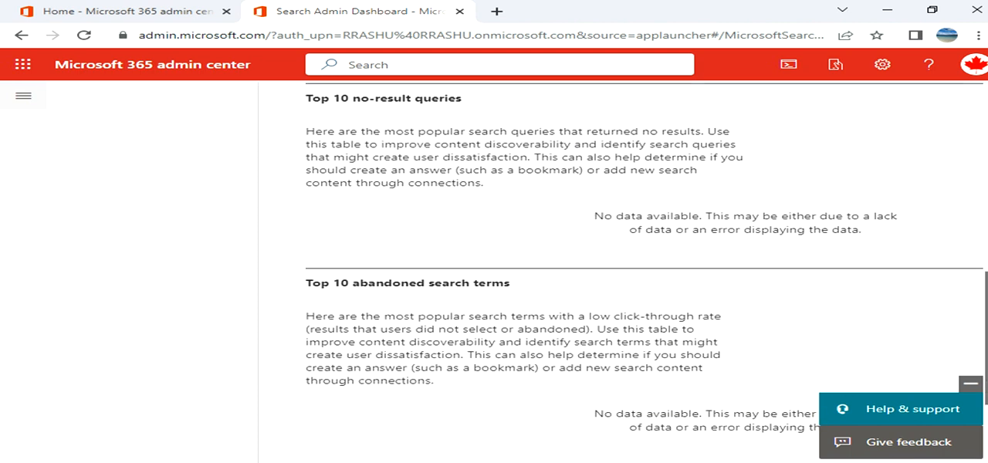
pyautogui.scroll(7, 617, 278)
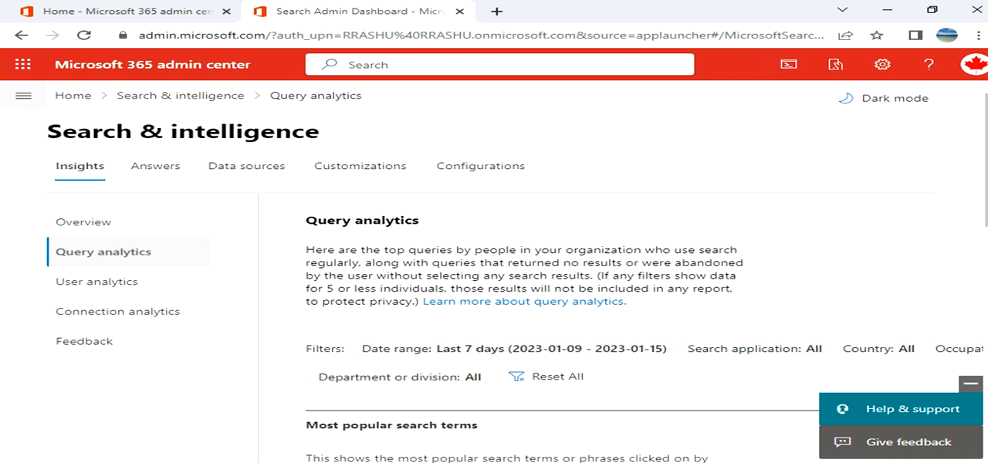
# View the user analytics, connection analytics and feedback pages of the search insights.
pyautogui.click(123, 283)
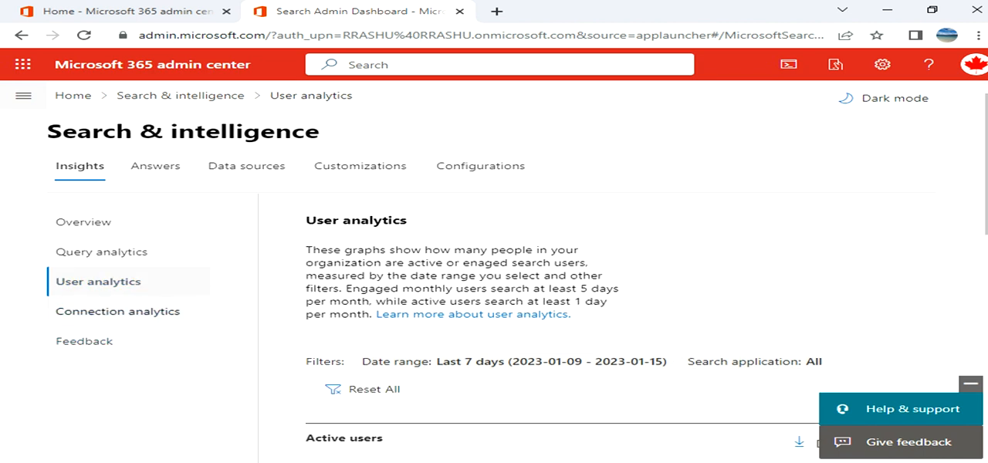
pyautogui.click(119, 312)
pyautogui.click(94, 341)
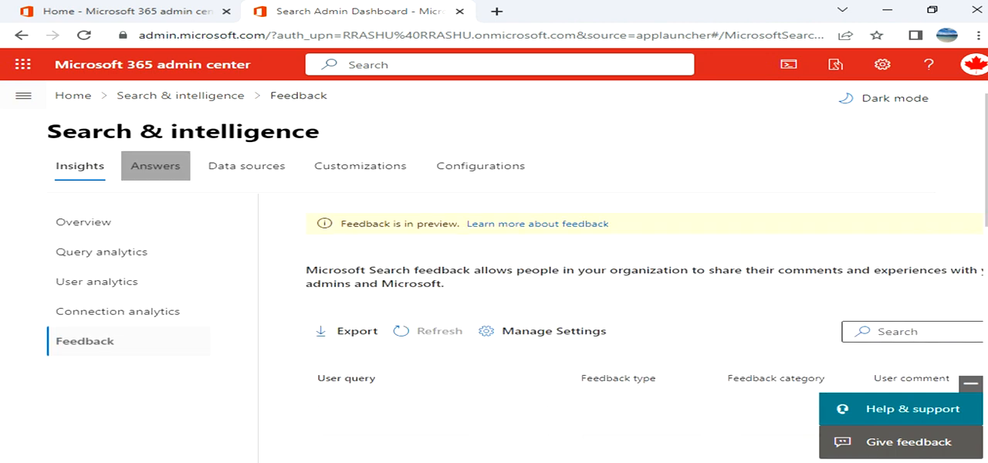
# Open the form for adding a new acronym among the search answers.
pyautogui.click(155, 166)
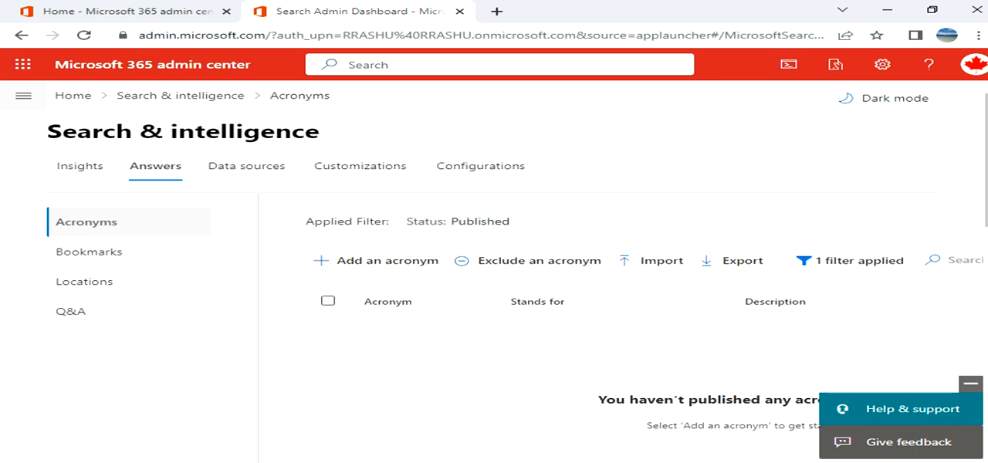
pyautogui.scroll(-1, 517, 262)
pyautogui.scroll(-1, 517, 262)
pyautogui.scroll(-2, 517, 263)
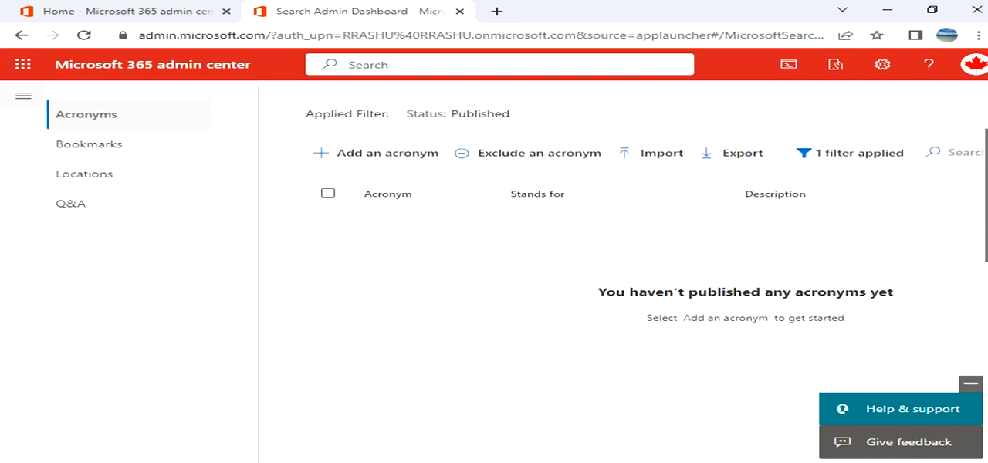
pyautogui.scroll(3, 517, 263)
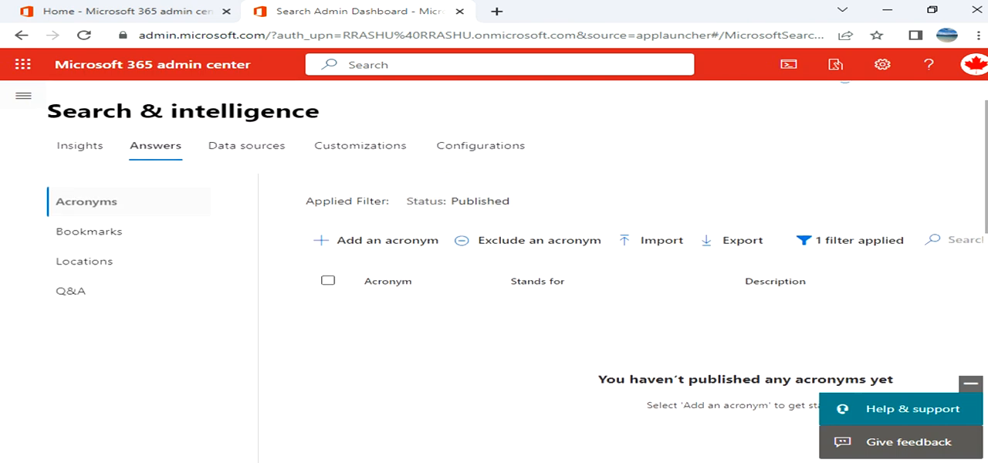
pyautogui.click(376, 240)
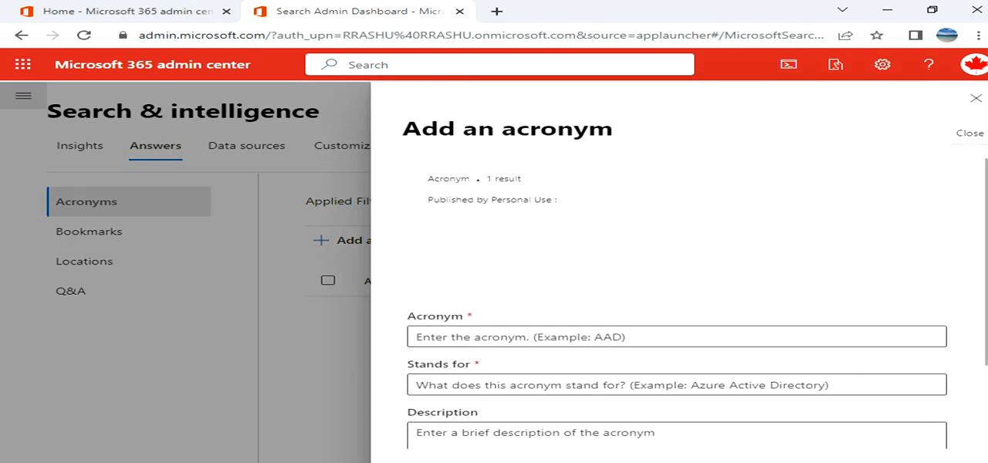
pyautogui.moveTo(986, 262)
pyautogui.mouseDown()
pyautogui.moveTo(987, 313)
pyautogui.moveTo(987, 262)
pyautogui.mouseUp()
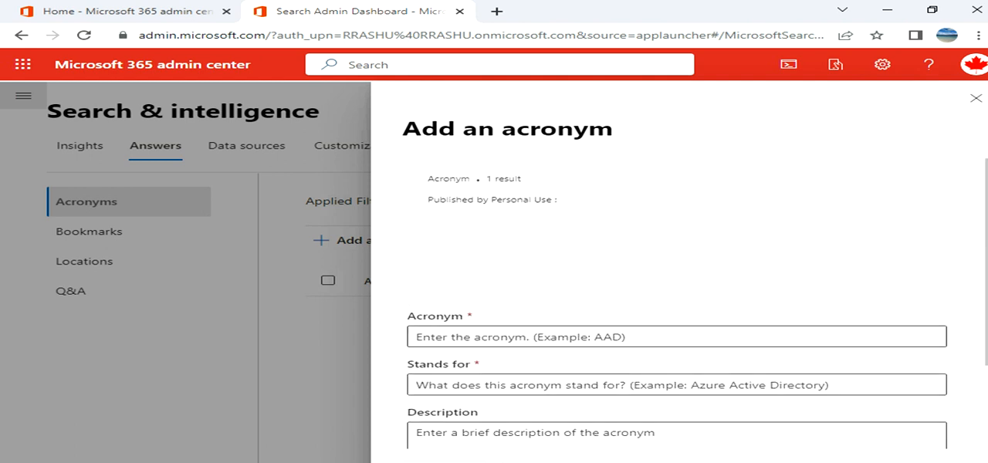
# Publish the acronym CAD, standing for "Canadian Dollor", and close the form.
pyautogui.click(676, 337)
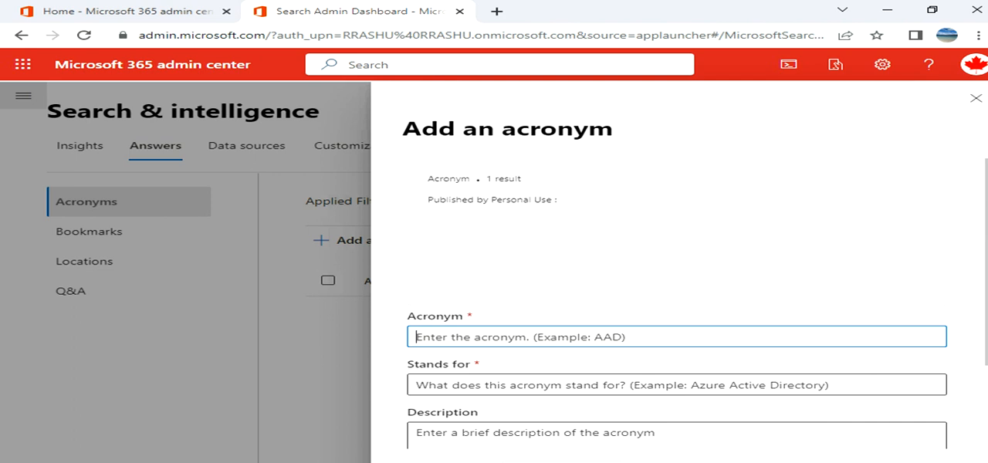
pyautogui.write('CAD')
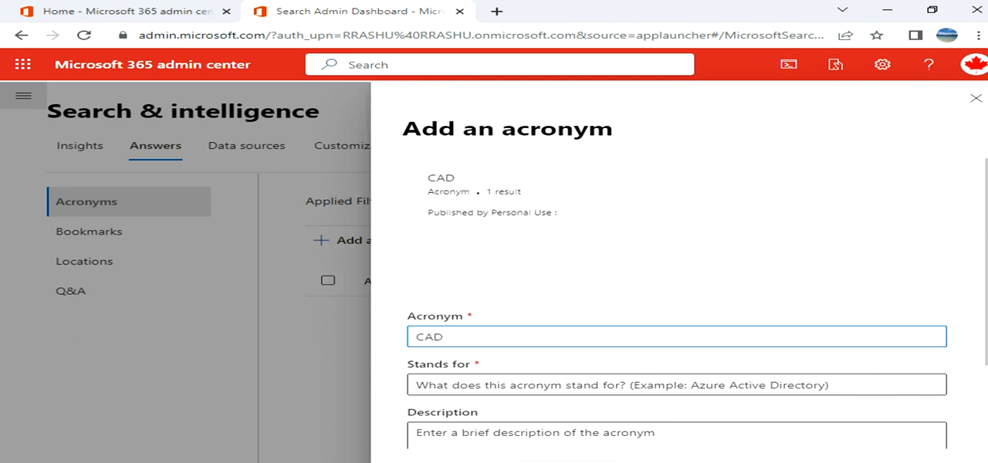
pyautogui.click(424, 386)
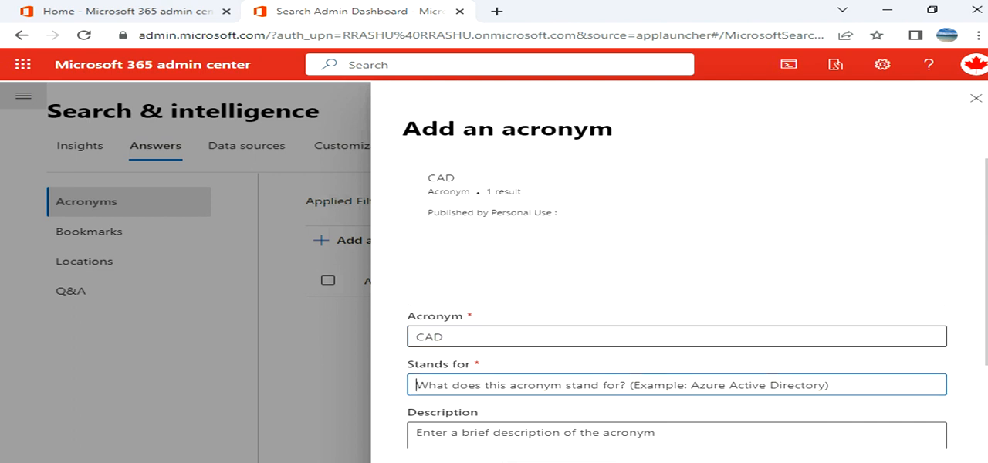
pyautogui.write('Canadia')
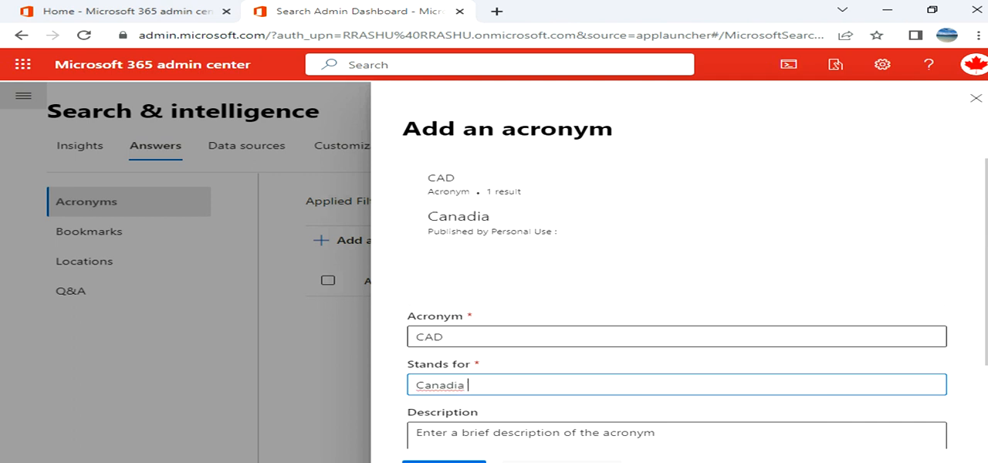
pyautogui.write('n Dollor')
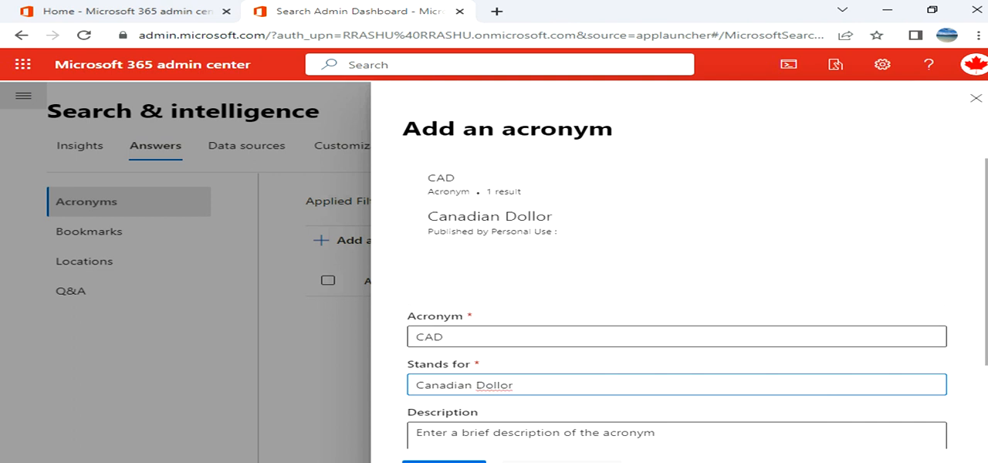
pyautogui.scroll(-2, 677, 309)
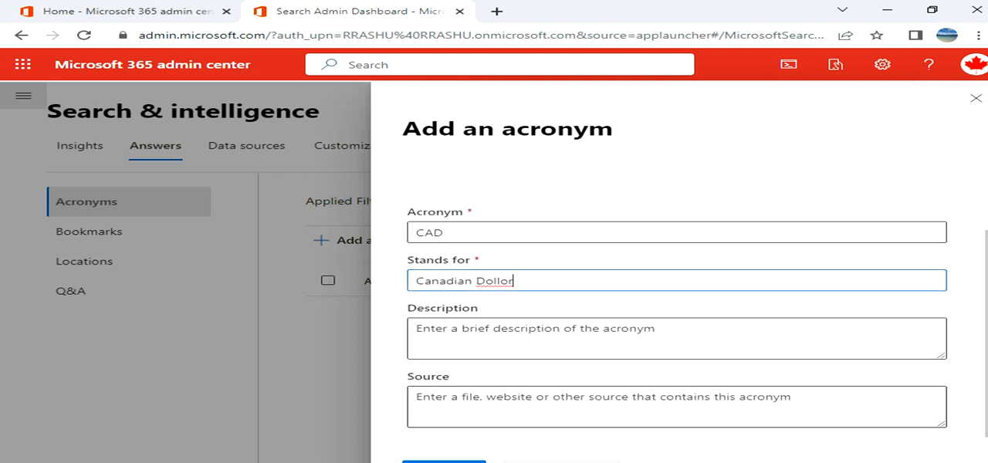
pyautogui.click(444, 462)
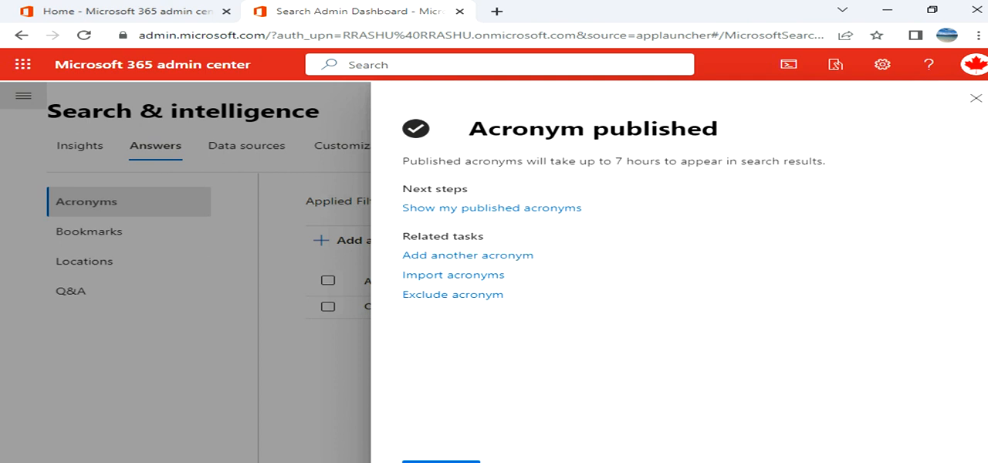
pyautogui.click(976, 98)
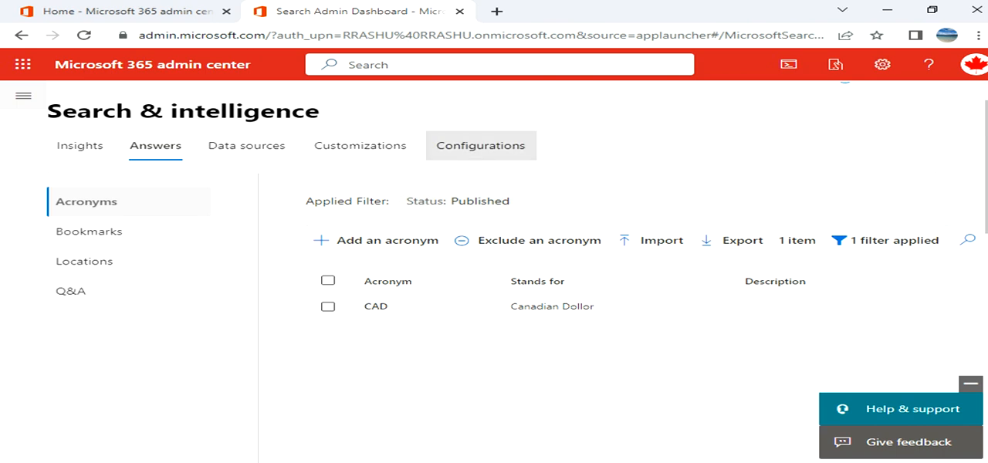
# Look through the list of published bookmarks among the search answers.
pyautogui.click(89, 232)
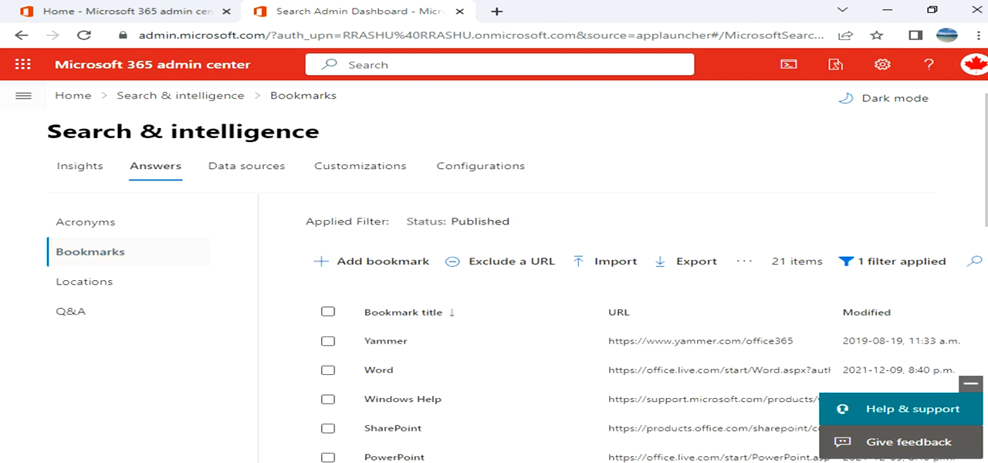
pyautogui.scroll(-5, 517, 274)
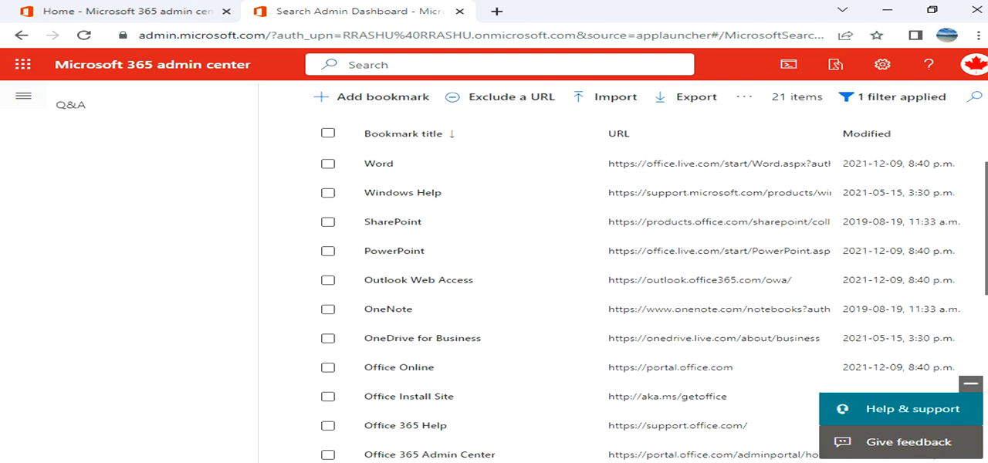
pyautogui.scroll(-3, 517, 274)
pyautogui.scroll(8, 518, 274)
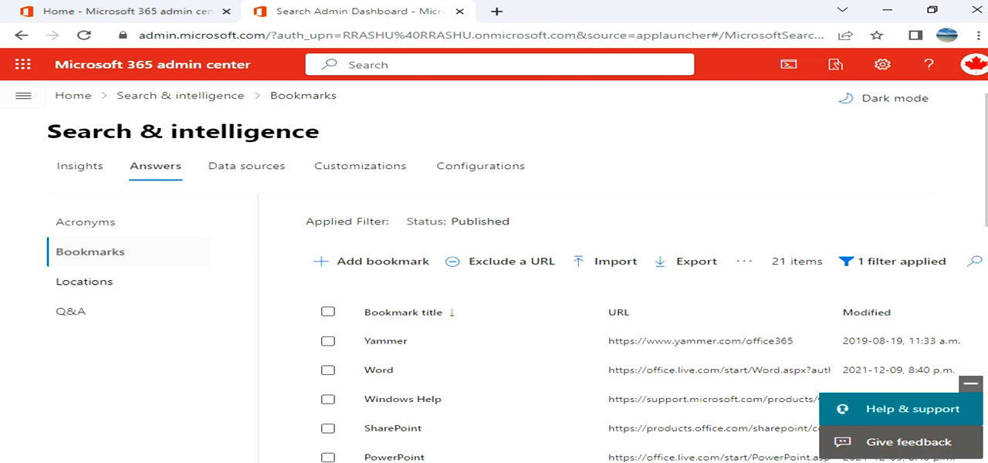
# Examine the fields for adding a location answer, then close the form without entering anything.
pyautogui.click(85, 281)
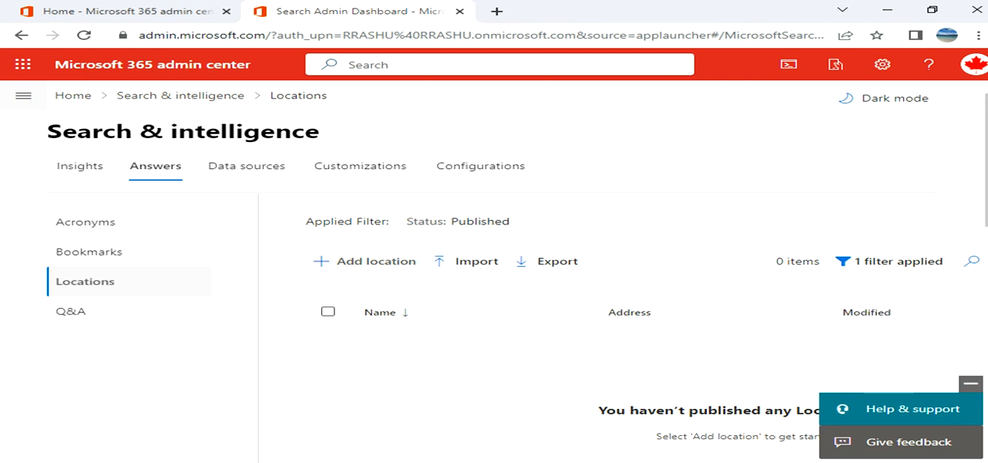
pyautogui.click(364, 261)
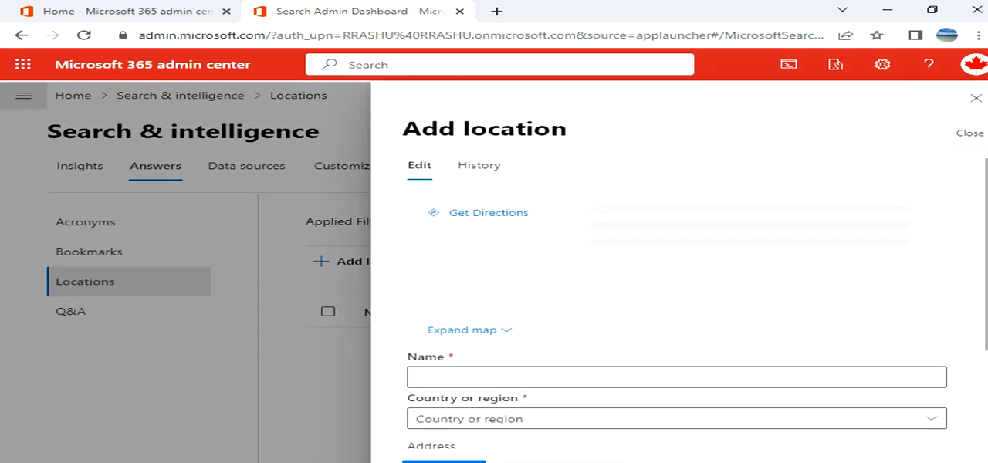
pyautogui.scroll(-3, 676, 319)
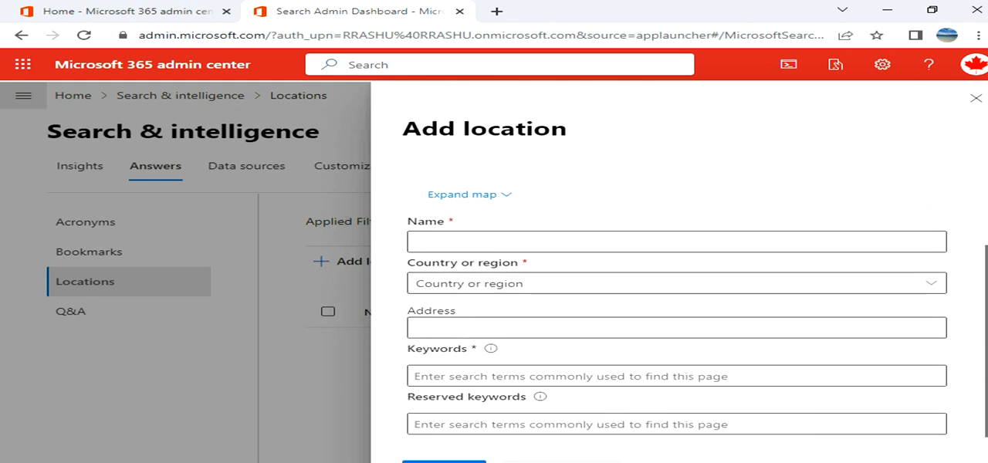
pyautogui.scroll(3, 676, 320)
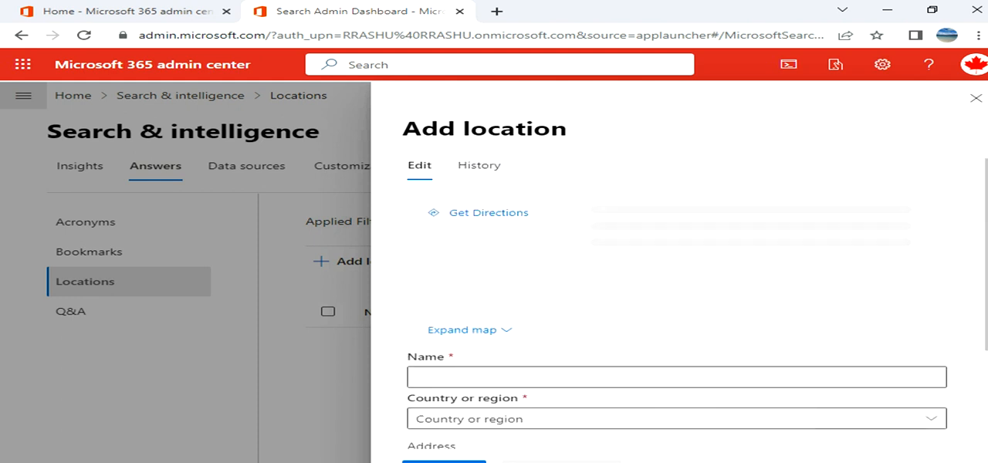
pyautogui.click(975, 98)
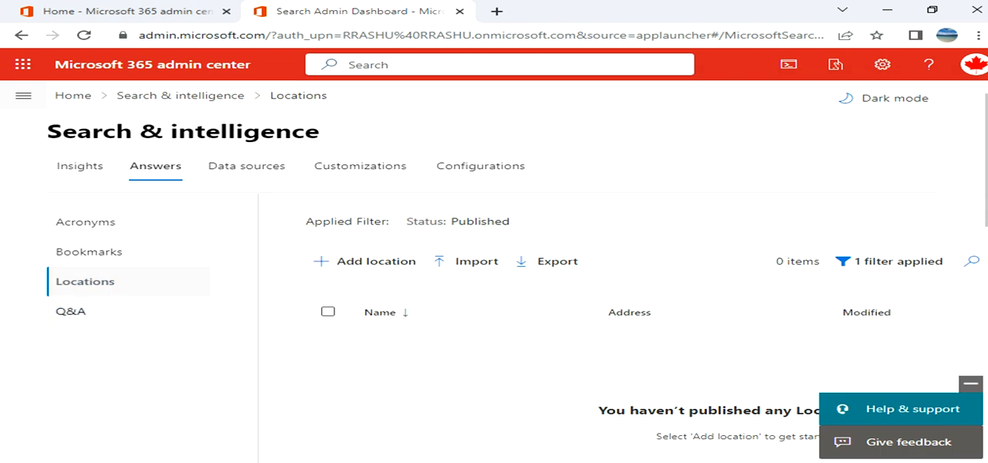
# View the published Q&A answers, then open the data source connections page.
pyautogui.click(148, 311)
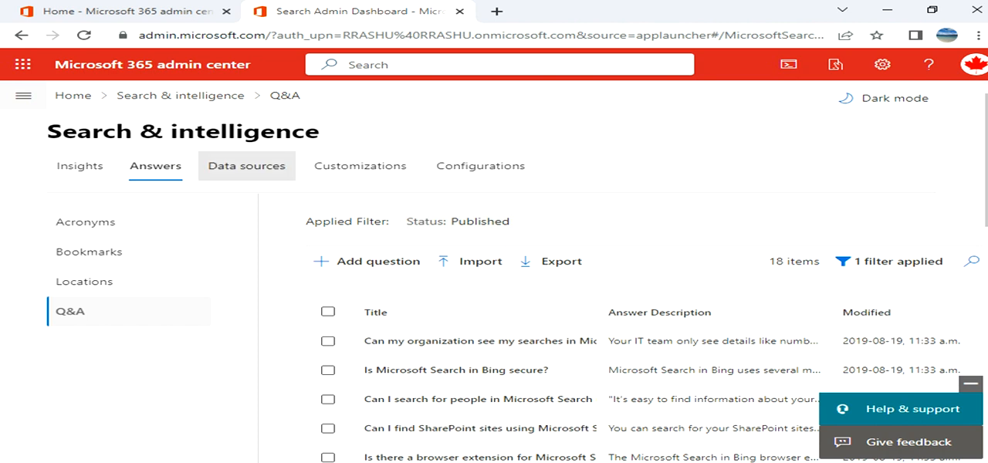
pyautogui.click(247, 166)
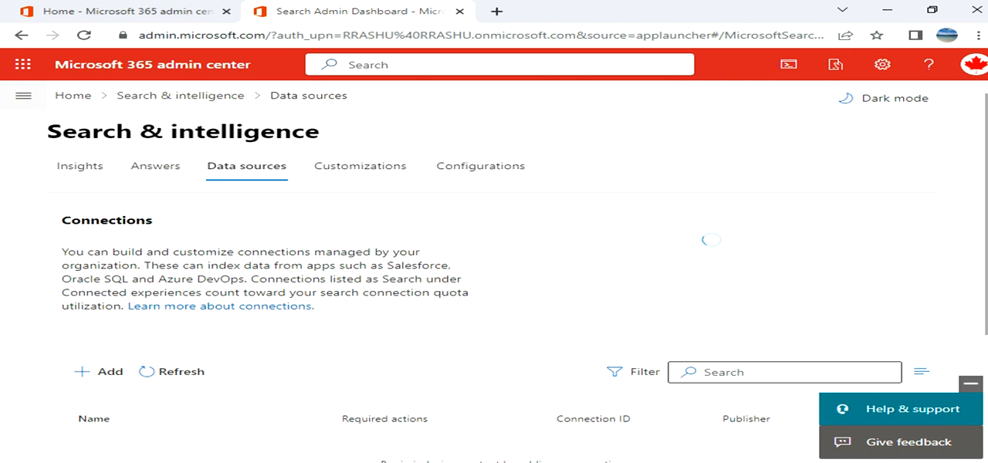
# Review the data source connections page, including the connector quota, connection setup options and Microsoft apps and services section.
pyautogui.scroll(-1, 494, 272)
pyautogui.scroll(-3, 494, 270)
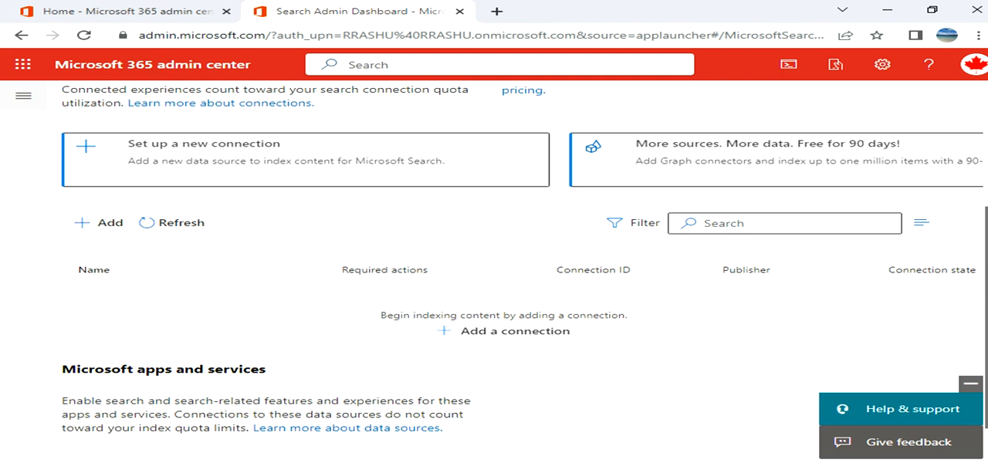
pyautogui.scroll(1, 494, 270)
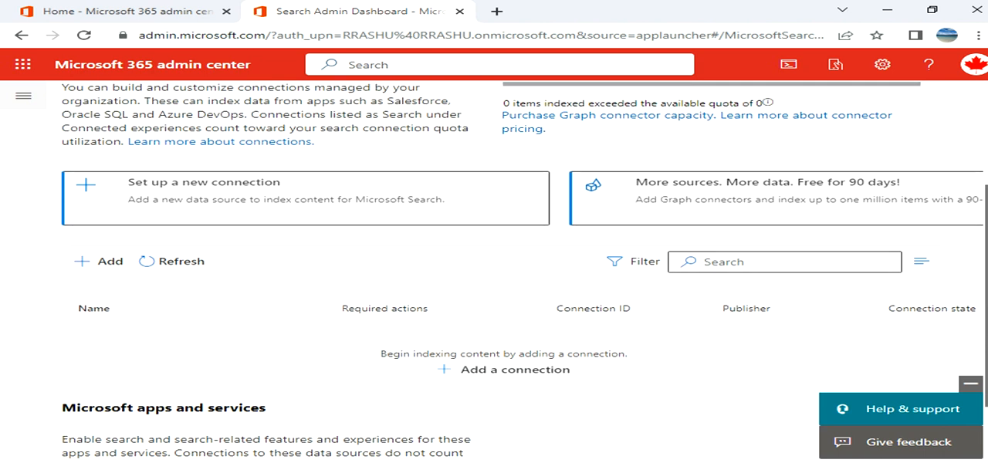
pyautogui.scroll(1, 494, 270)
pyautogui.scroll(1, 494, 270)
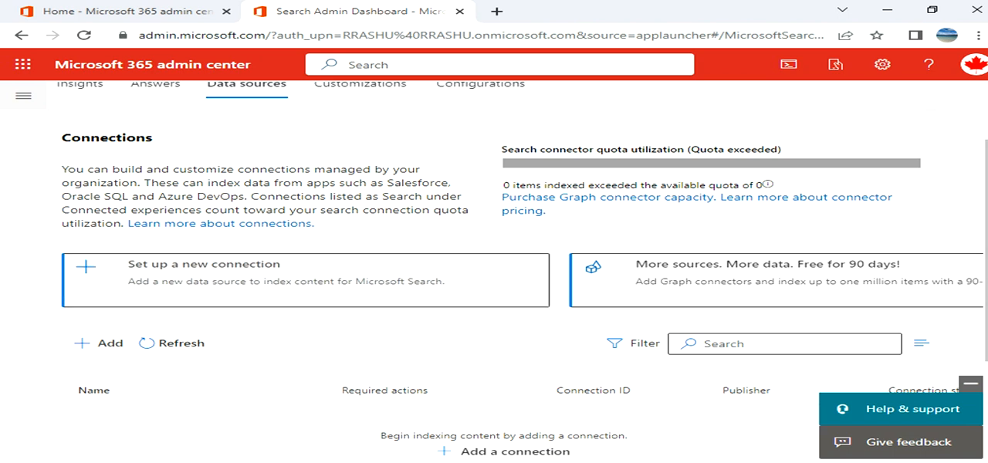
pyautogui.scroll(2, 359, 165)
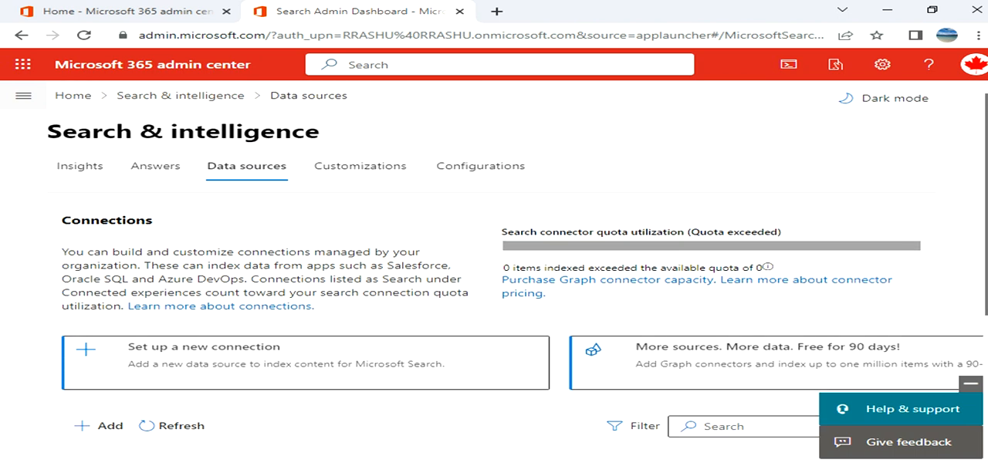
# View the search customizations for result types, verticals and schema management.
pyautogui.click(359, 165)
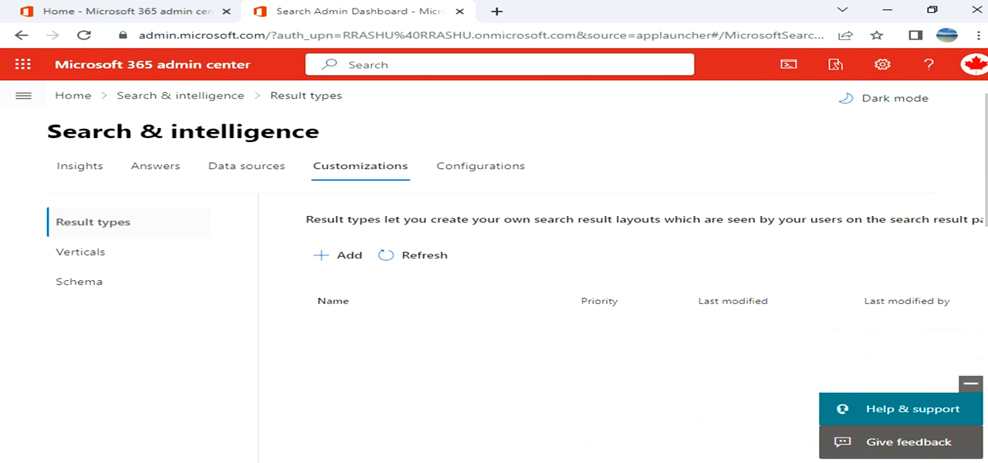
pyautogui.click(80, 252)
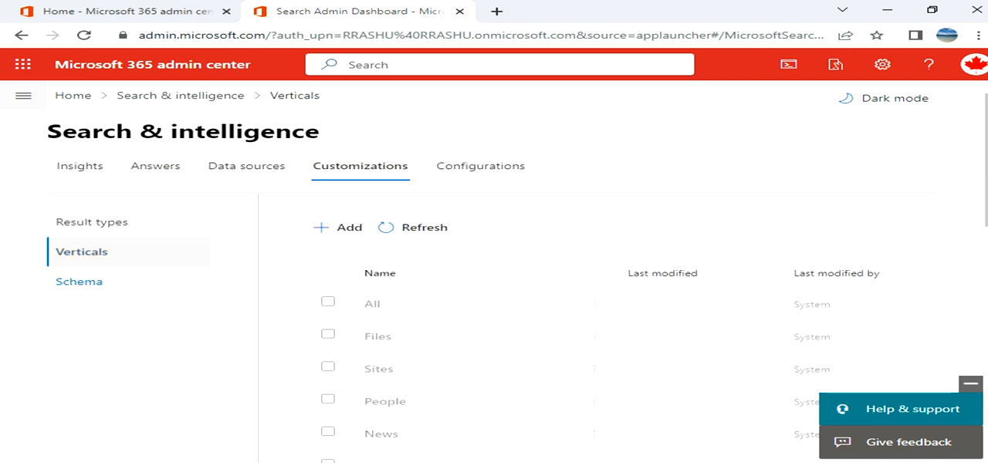
pyautogui.click(79, 282)
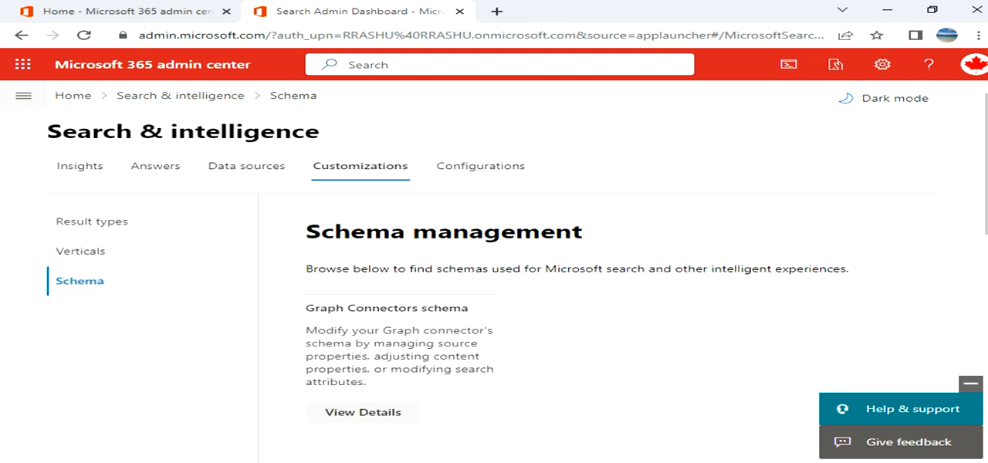
# Review the search configurations for Microsoft Search in Bing, the Bing extension and shortcut, and meeting, item and people insights.
pyautogui.click(481, 166)
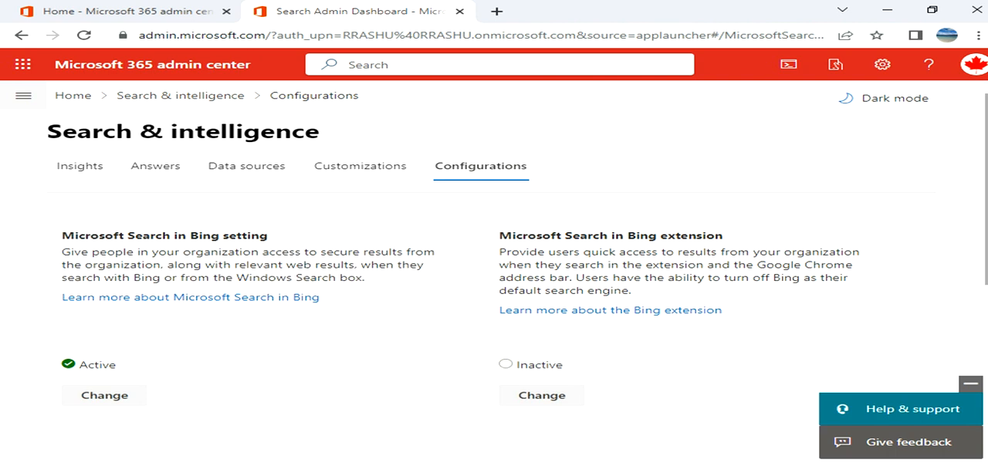
pyautogui.scroll(-5, 494, 270)
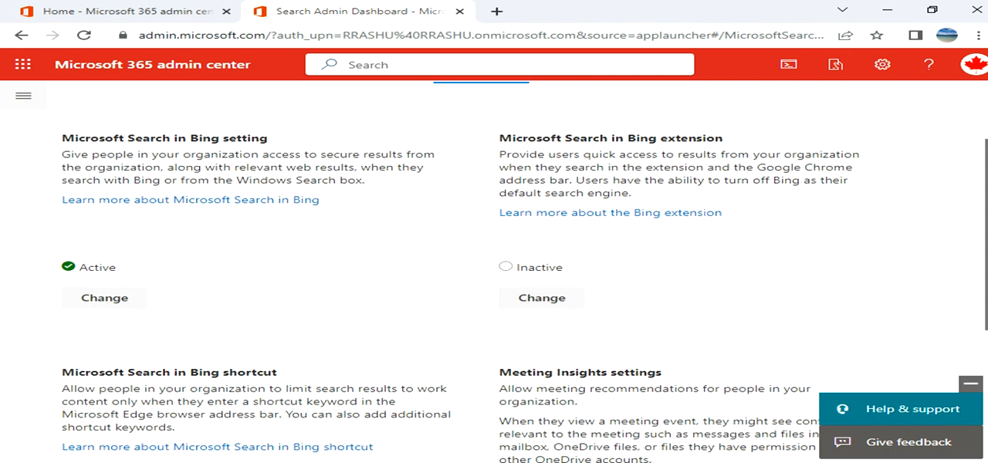
pyautogui.scroll(-1, 494, 271)
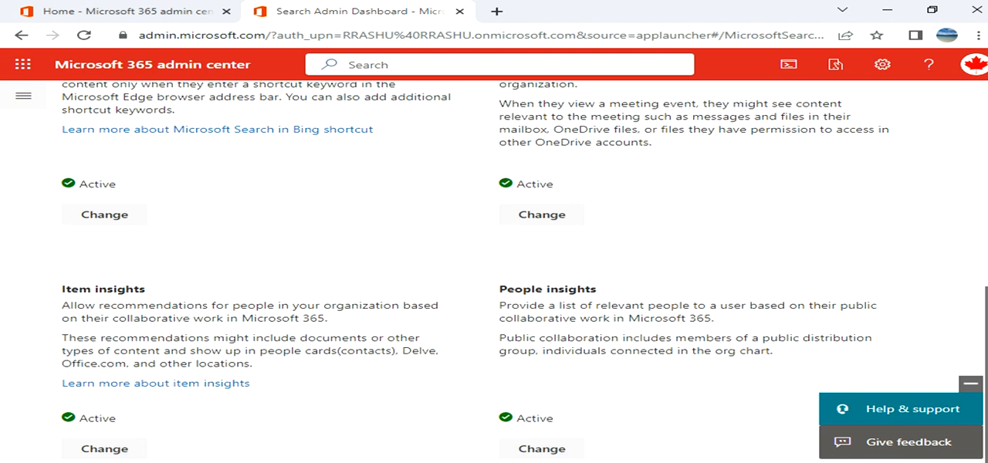
pyautogui.scroll(-1, 494, 270)
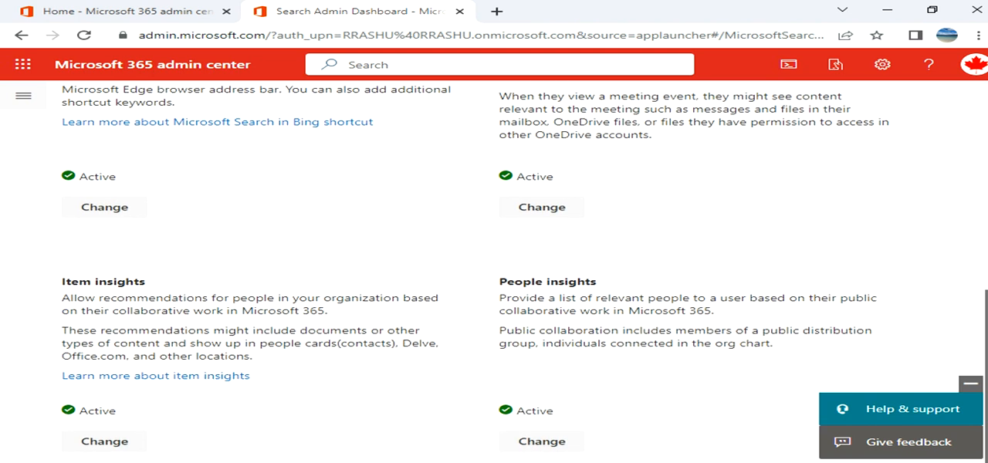
pyautogui.scroll(3, 494, 271)
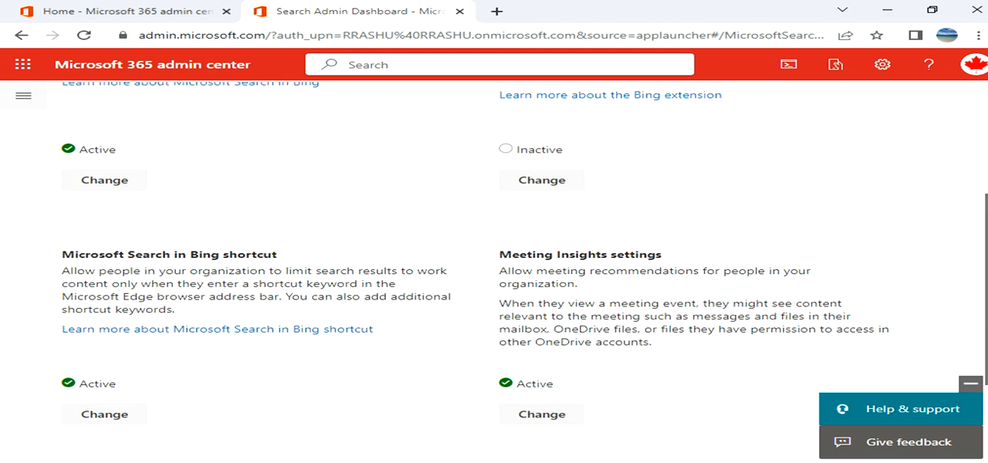
pyautogui.scroll(2, 494, 270)
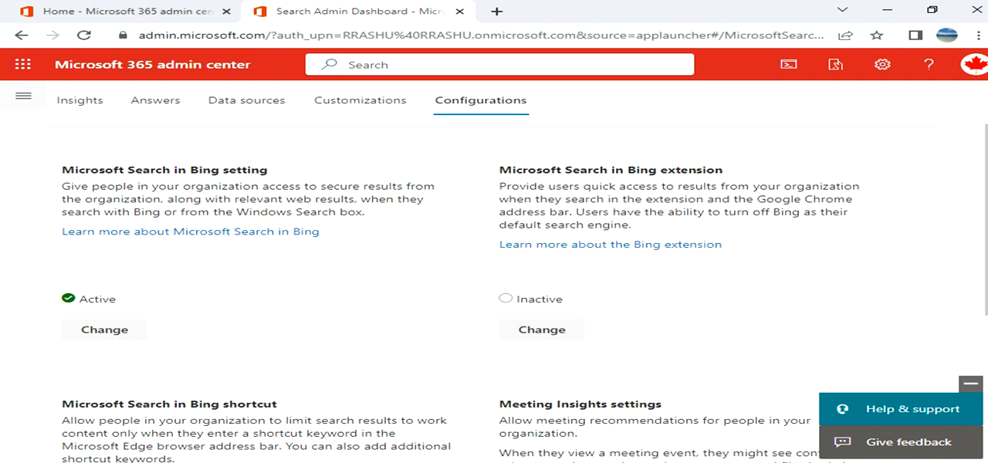